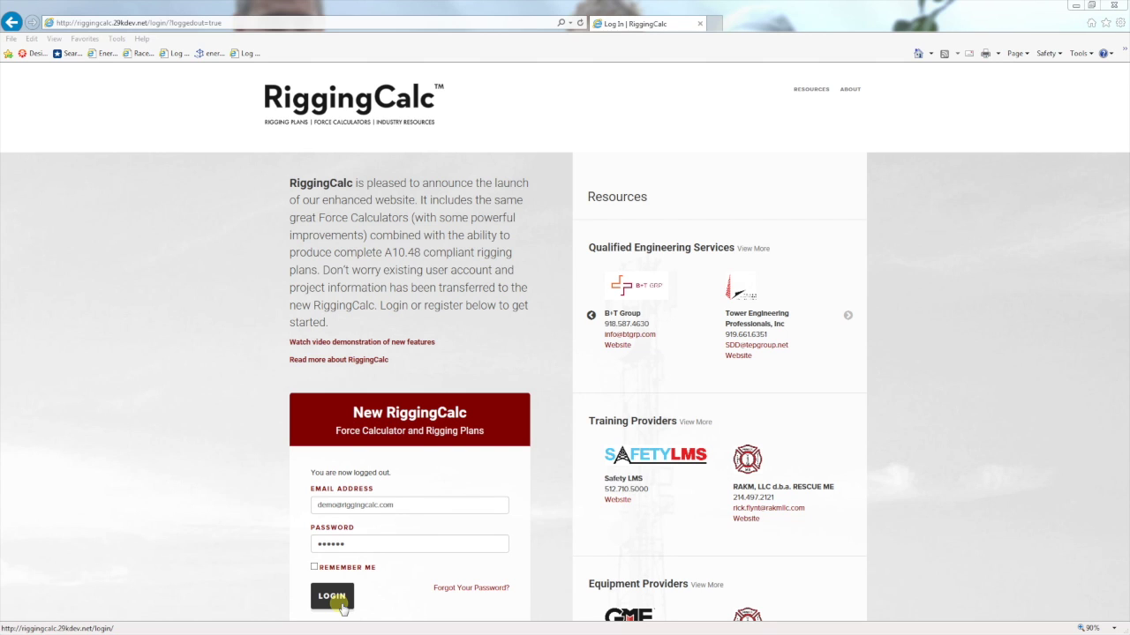
Log in to RiggingCalc to reach the welcome dashboard
{"action": "left_click", "coordinate": [341, 606]}
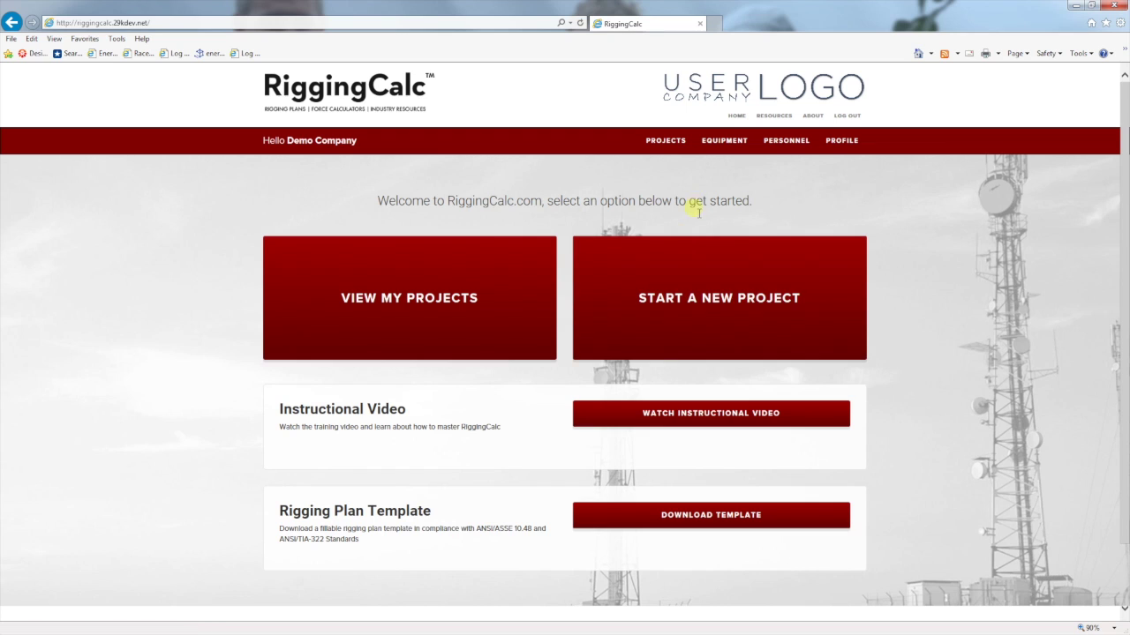
Open the Load Rope entry in the Equipment Library for editing
{"action": "left_click", "coordinate": [725, 146]}
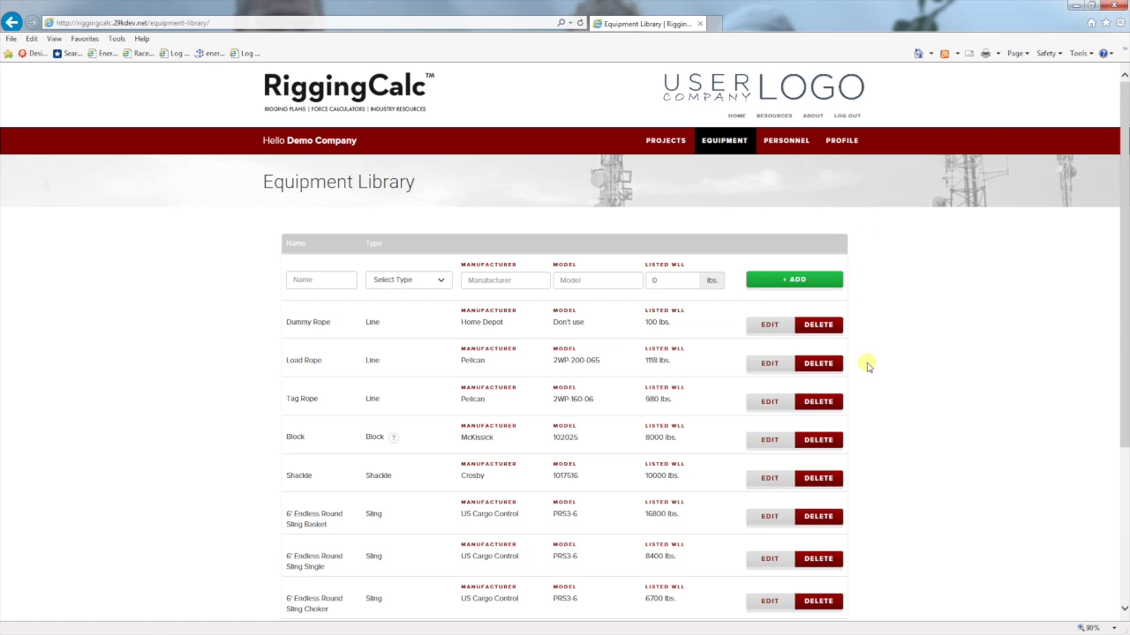
{"action": "left_click", "coordinate": [769, 363]}
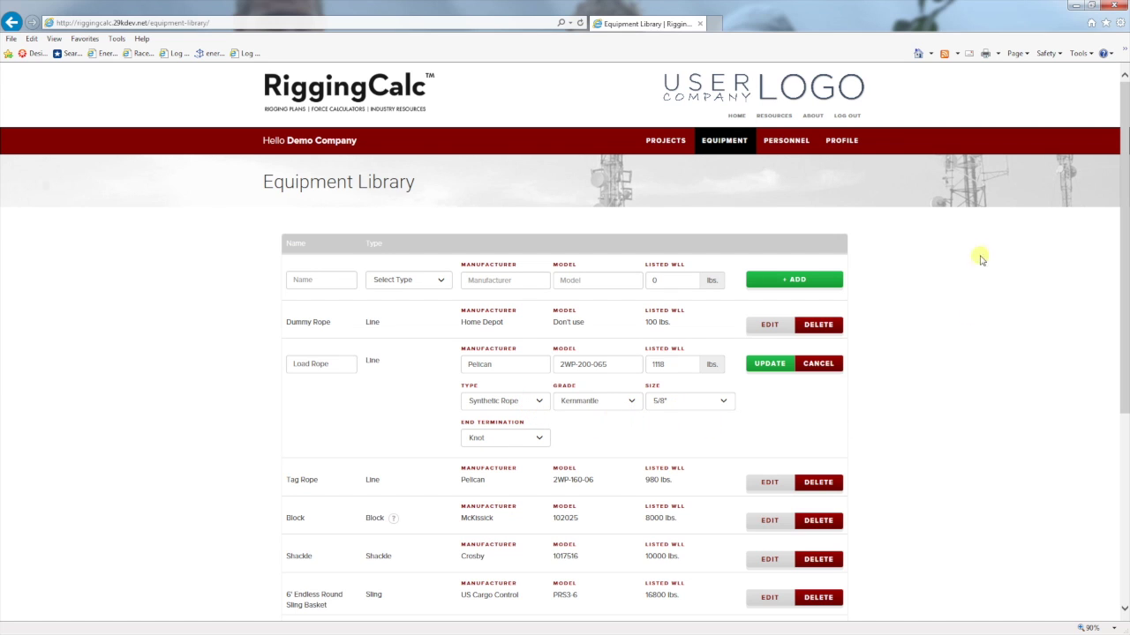
Review the Personnel Library's available roles, then return to the home dashboard
{"action": "left_click", "coordinate": [781, 145]}
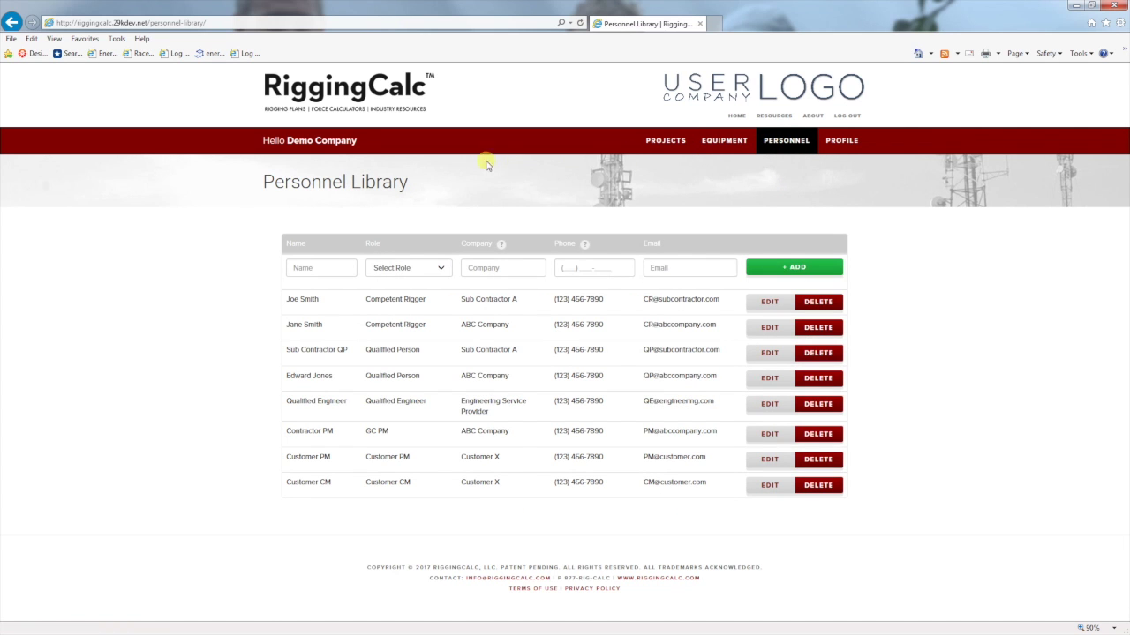
{"action": "left_click", "coordinate": [438, 268]}
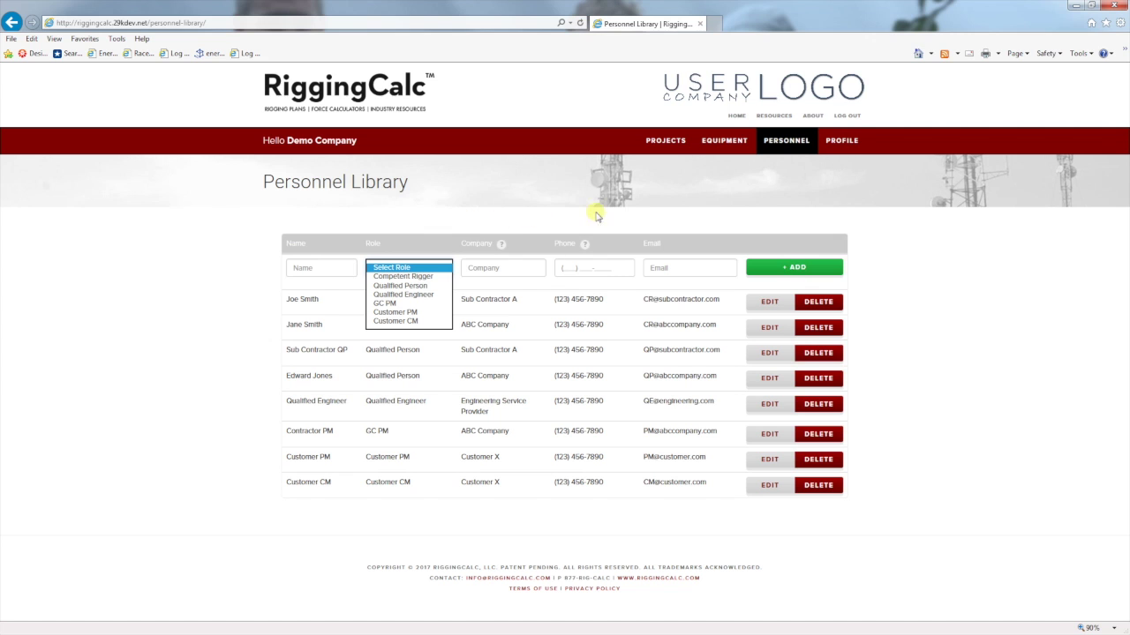
{"action": "left_click", "coordinate": [737, 116]}
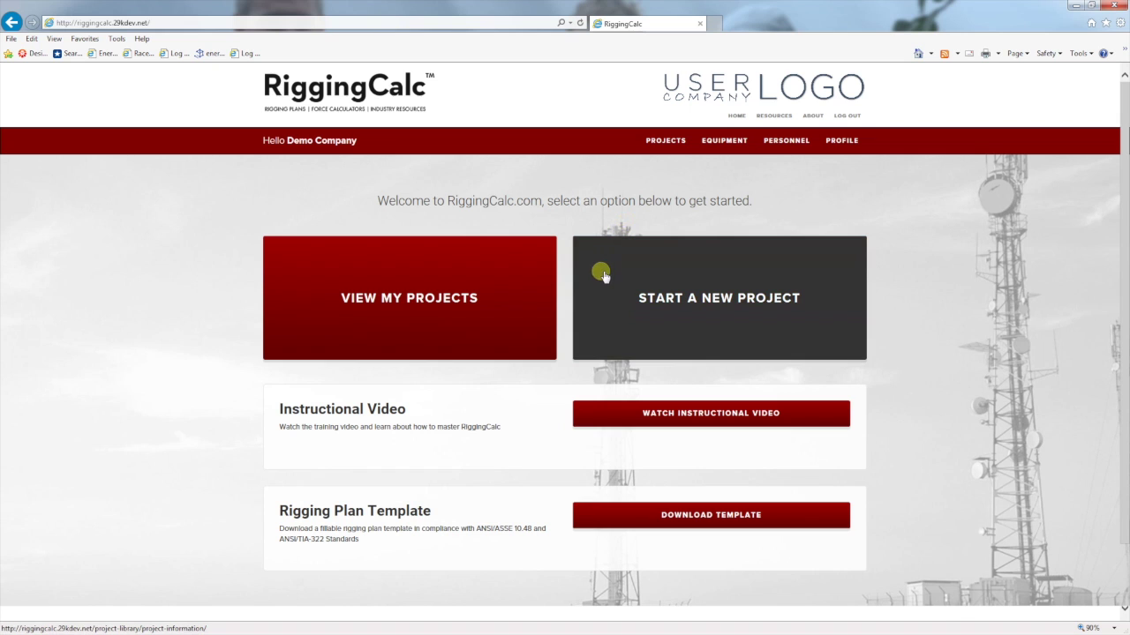
Start a new project to show a blank Project Information form
{"action": "left_click", "coordinate": [603, 277]}
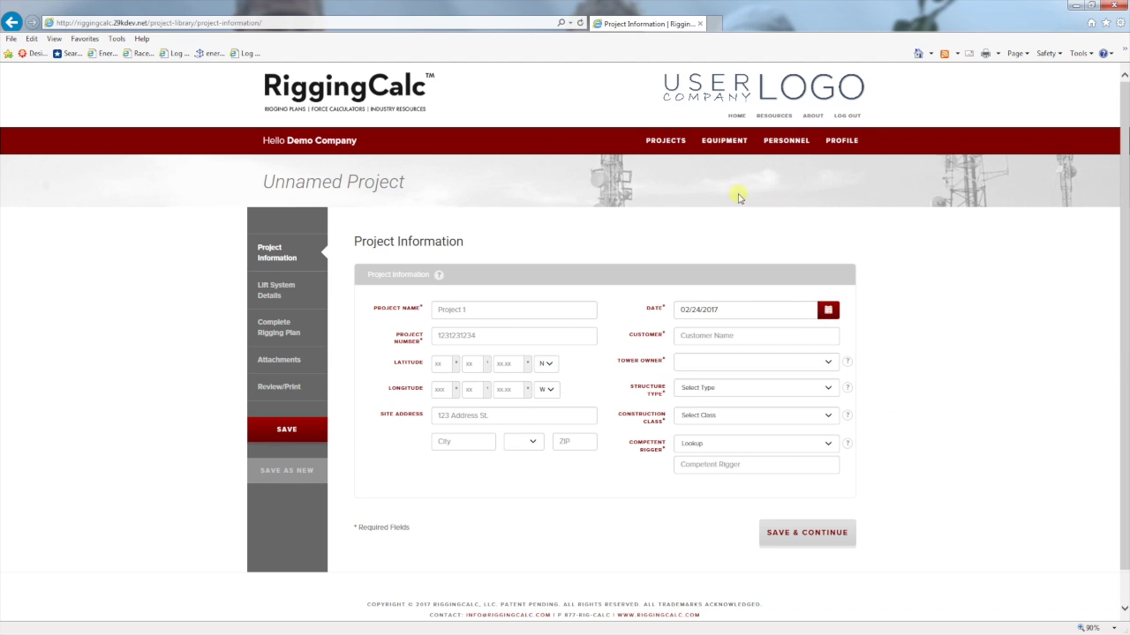
Open the saved ABC Tower project from the Projects list
{"action": "left_click", "coordinate": [667, 142]}
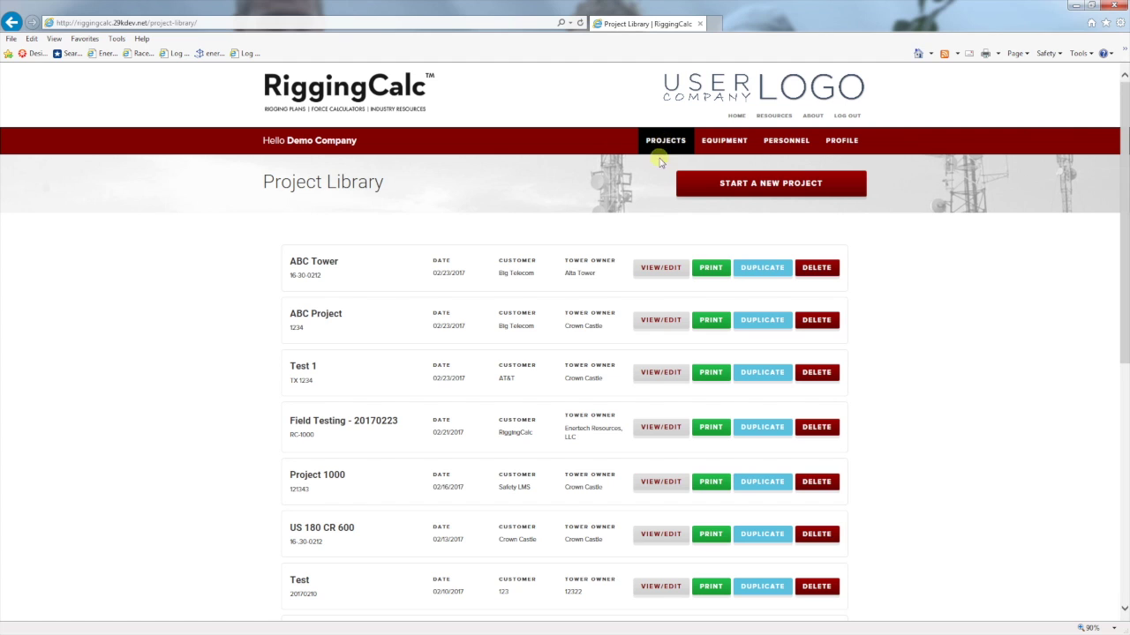
{"action": "left_click", "coordinate": [669, 273]}
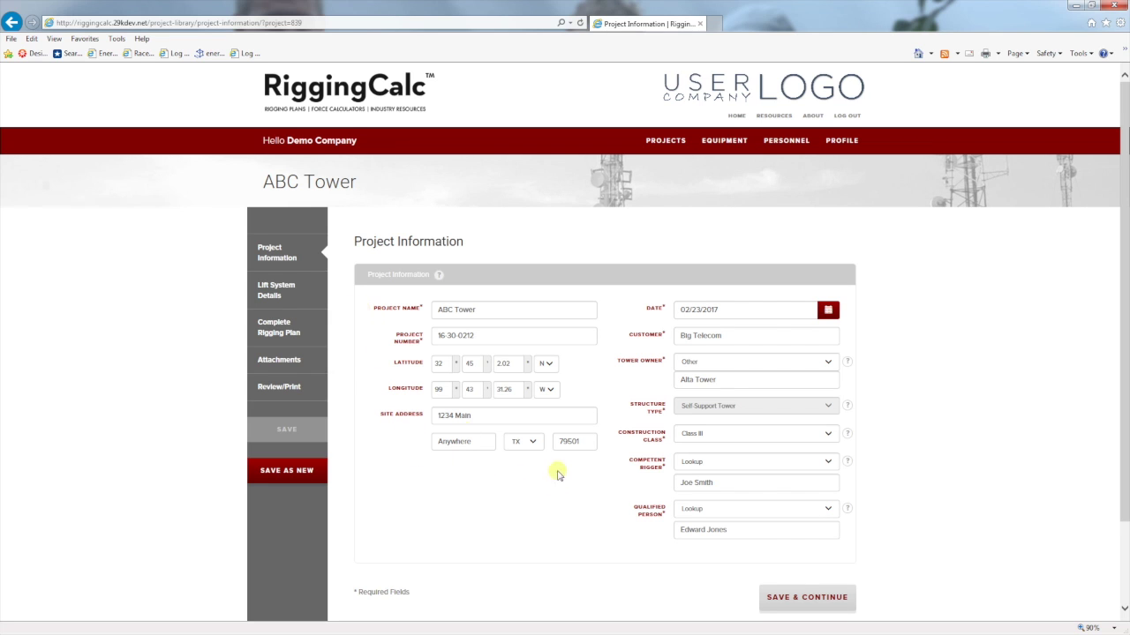
Save ABC Tower's project information and view its two Type A lift systems
{"action": "left_click", "coordinate": [768, 597]}
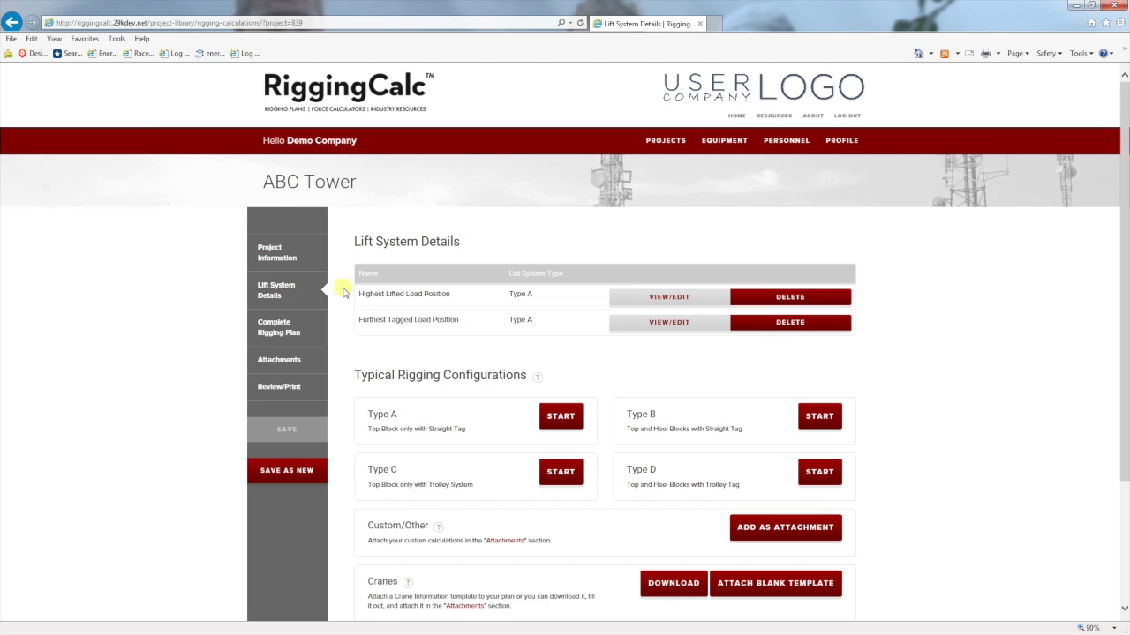
{"action": "scroll", "coordinate": [342, 294], "scroll_direction": "down", "scroll_amount": 2}
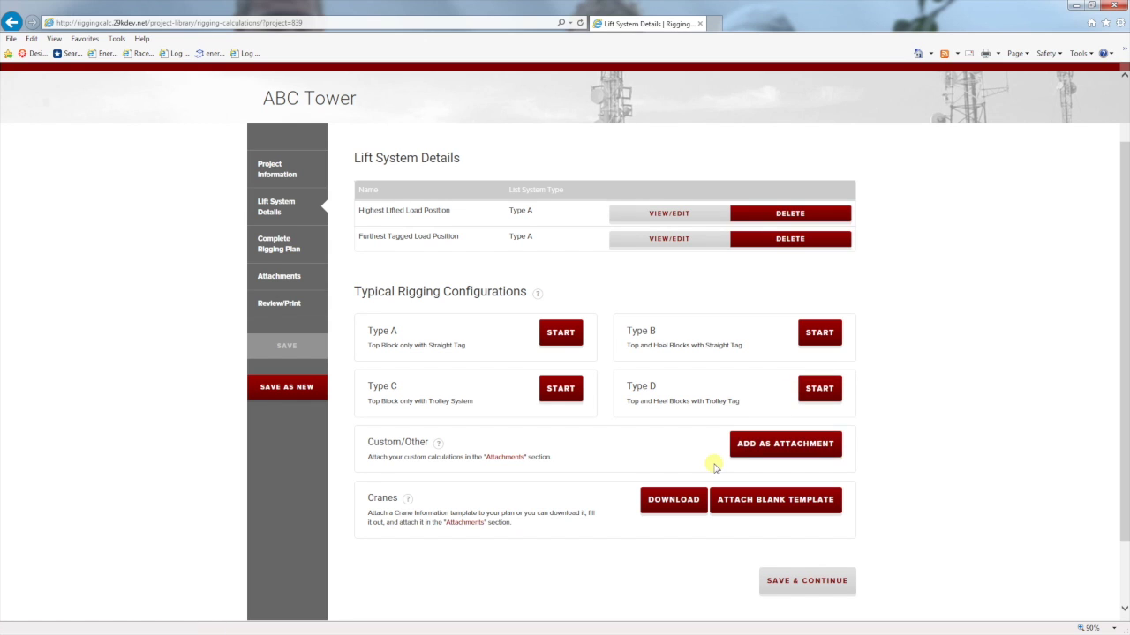
Review the Highest Lifted Load Position calculations and confirm all equipment capacity checks pass
{"action": "left_click", "coordinate": [654, 215]}
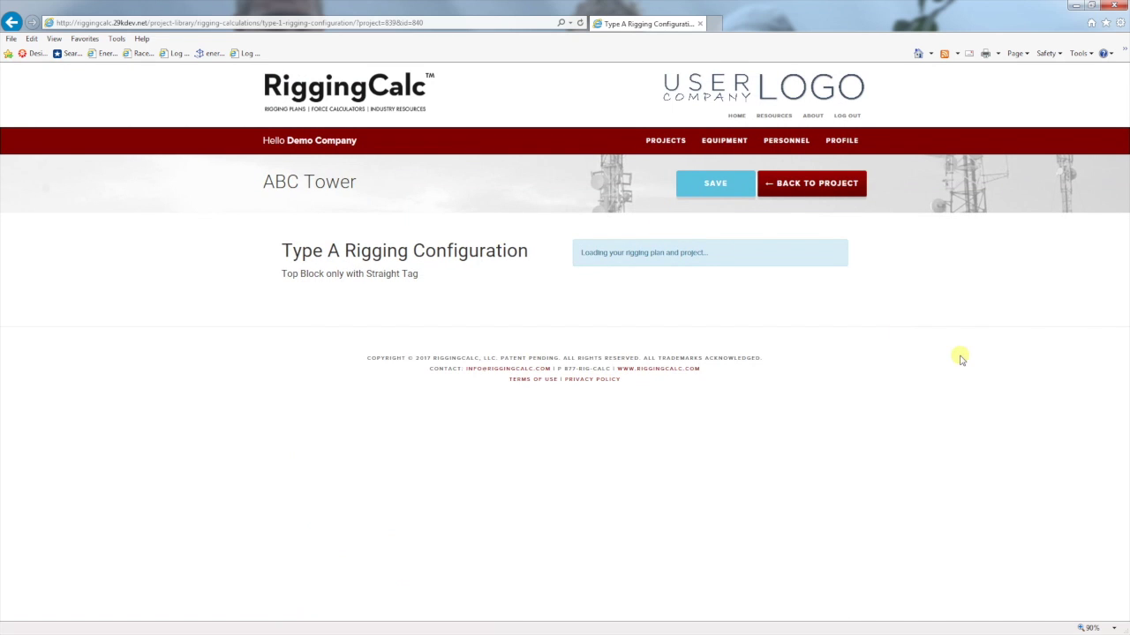
{"action": "scroll", "coordinate": [925, 393], "scroll_direction": "down", "scroll_amount": 4}
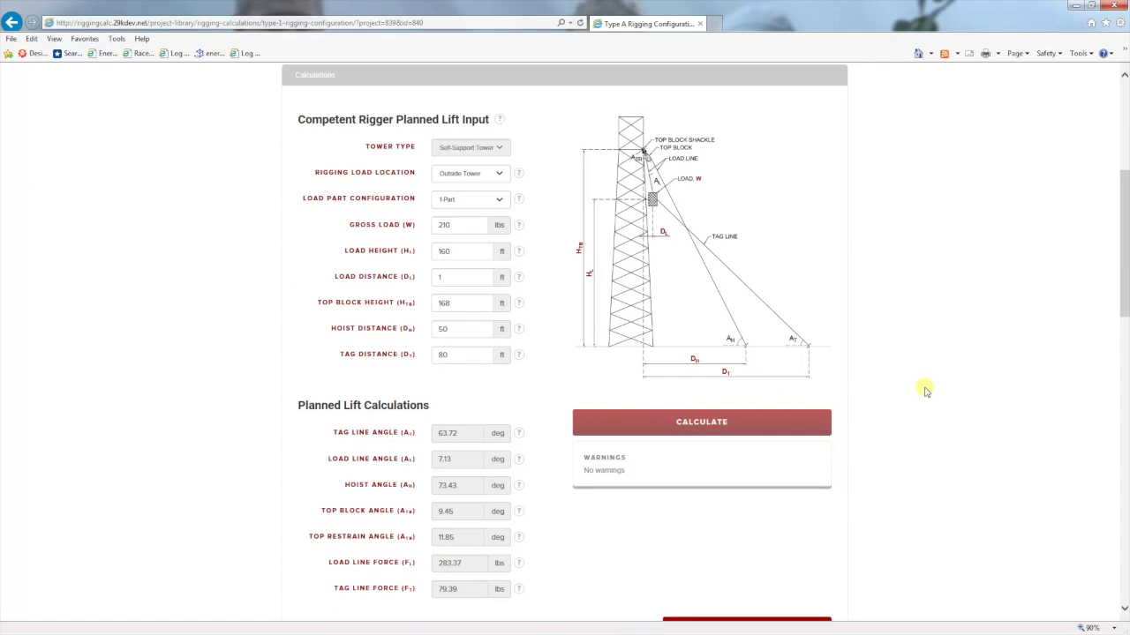
{"action": "scroll", "coordinate": [913, 391], "scroll_direction": "down", "scroll_amount": 4}
{"action": "scroll", "coordinate": [908, 393], "scroll_direction": "down", "scroll_amount": 1}
{"action": "scroll", "coordinate": [902, 396], "scroll_direction": "down", "scroll_amount": 2}
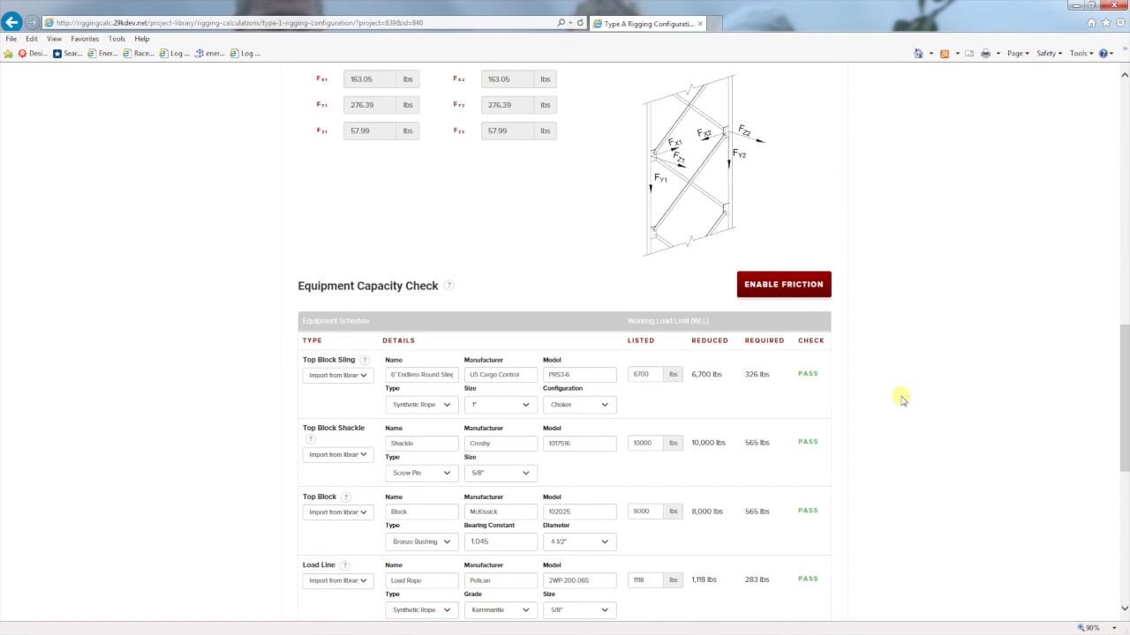
{"action": "scroll", "coordinate": [900, 398], "scroll_direction": "down", "scroll_amount": 1}
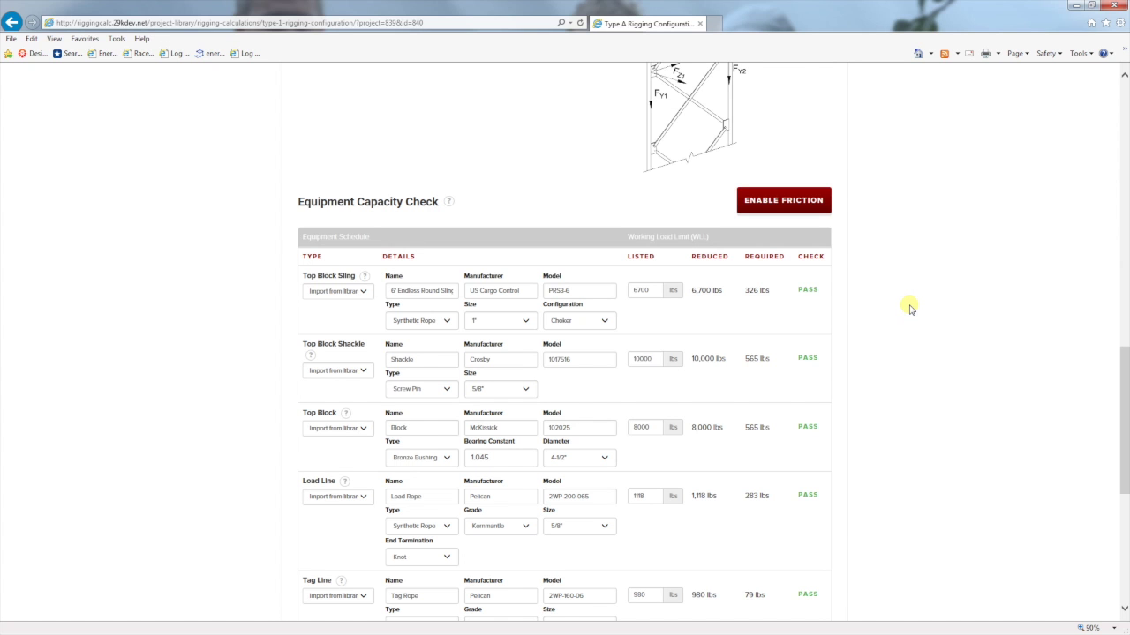
{"action": "scroll", "coordinate": [908, 308], "scroll_direction": "up", "scroll_amount": 3}
{"action": "scroll", "coordinate": [896, 313], "scroll_direction": "up", "scroll_amount": 3}
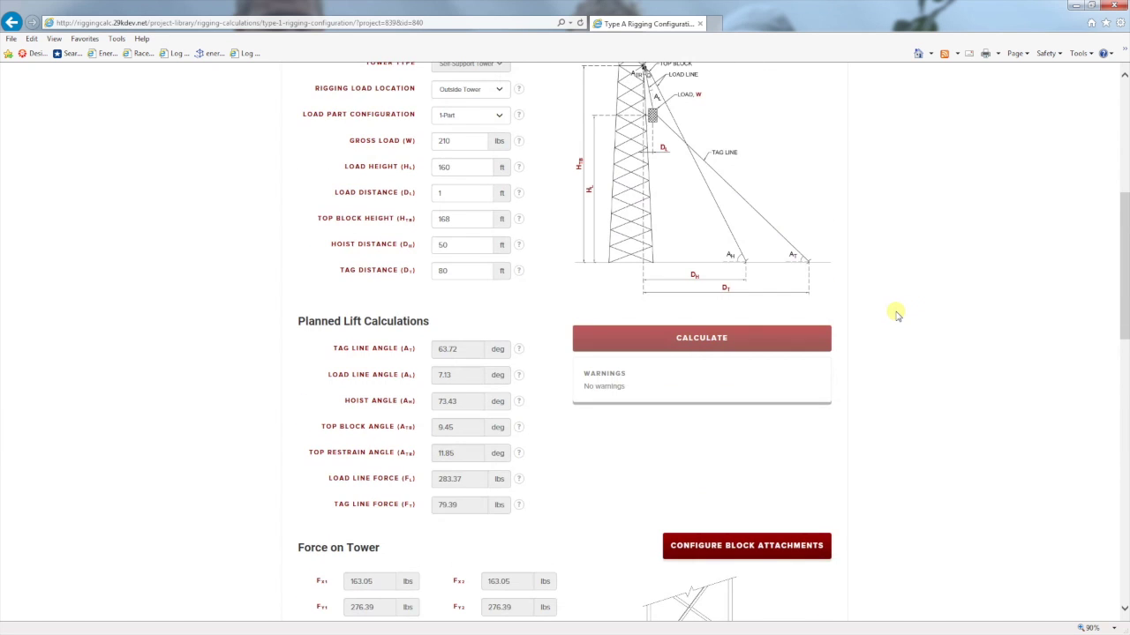
{"action": "scroll", "coordinate": [908, 354], "scroll_direction": "up", "scroll_amount": 2}
{"action": "scroll", "coordinate": [904, 353], "scroll_direction": "up", "scroll_amount": 3}
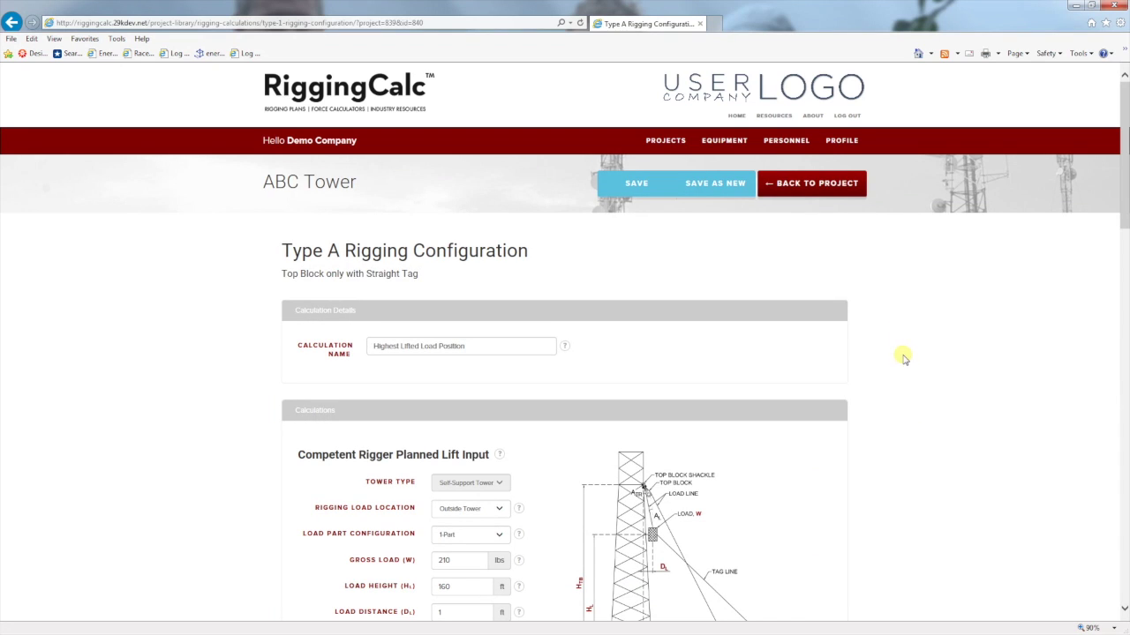
Review ABC Tower's rigging plan: 2-day duration, 30/60 mph wind limits, sequencing
{"action": "left_click", "coordinate": [809, 183]}
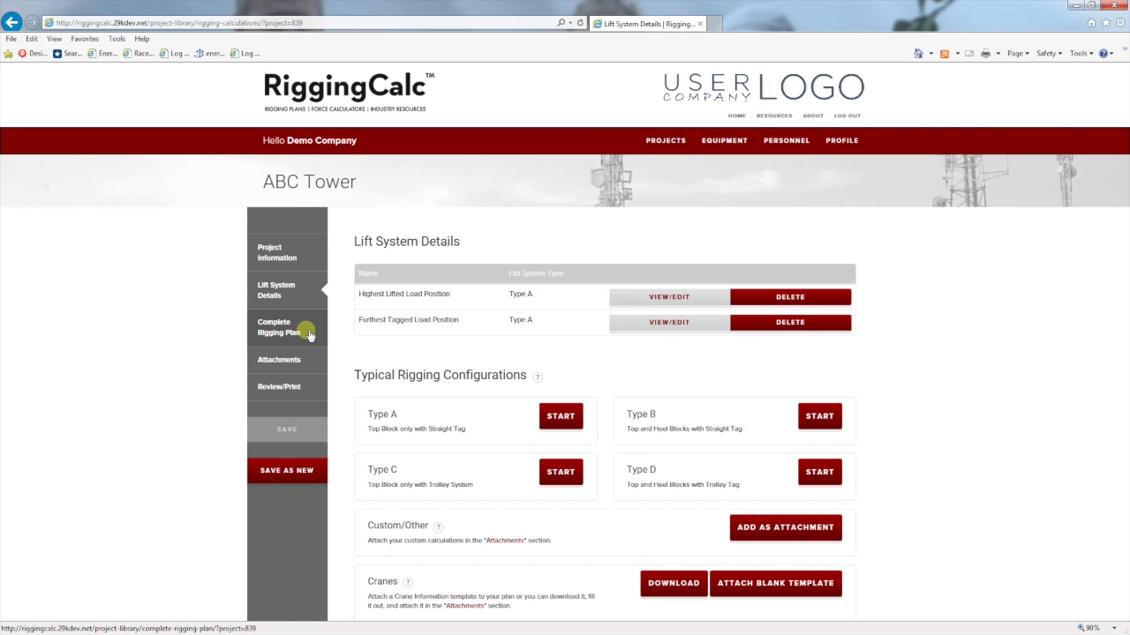
{"action": "left_click", "coordinate": [307, 333]}
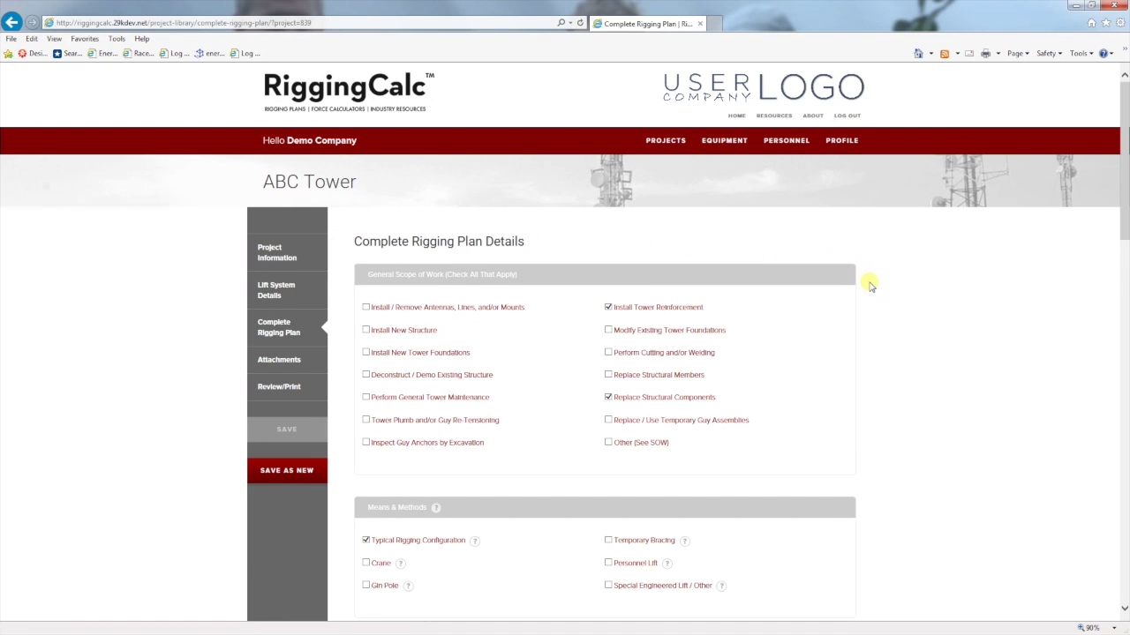
{"action": "scroll", "coordinate": [868, 285], "scroll_direction": "down", "scroll_amount": 1}
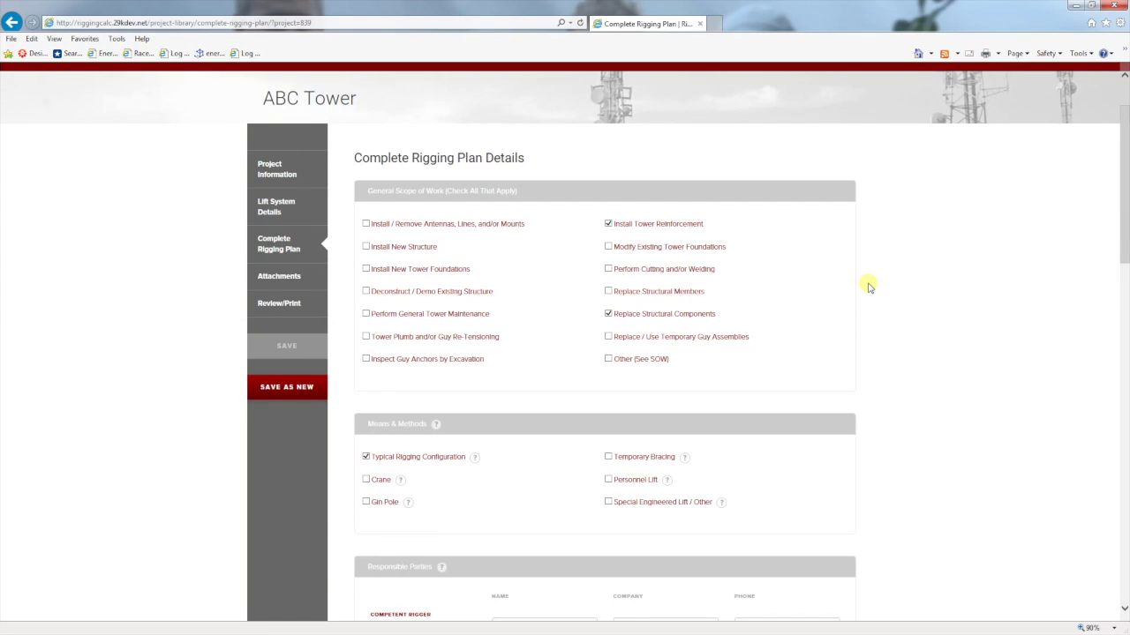
{"action": "scroll", "coordinate": [869, 284], "scroll_direction": "down", "scroll_amount": 1}
{"action": "scroll", "coordinate": [868, 285], "scroll_direction": "down", "scroll_amount": 1}
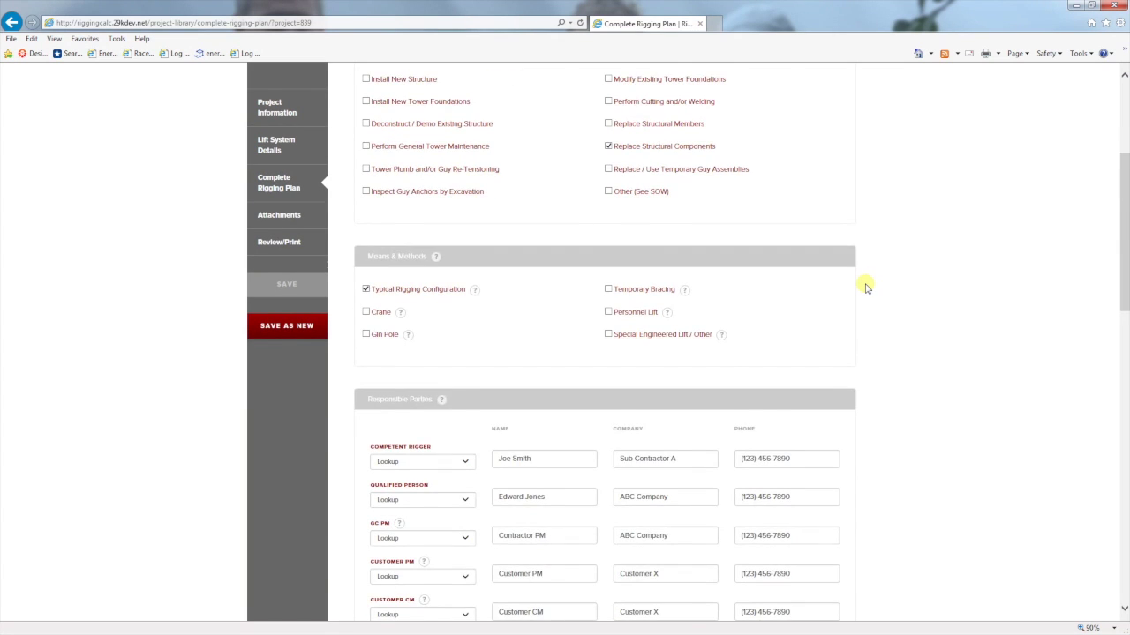
{"action": "scroll", "coordinate": [866, 288], "scroll_direction": "down", "scroll_amount": 1}
{"action": "scroll", "coordinate": [866, 288], "scroll_direction": "down", "scroll_amount": 1}
{"action": "scroll", "coordinate": [865, 286], "scroll_direction": "down", "scroll_amount": 1}
{"action": "scroll", "coordinate": [865, 286], "scroll_direction": "down", "scroll_amount": 1}
{"action": "scroll", "coordinate": [862, 290], "scroll_direction": "down", "scroll_amount": 1}
{"action": "scroll", "coordinate": [861, 292], "scroll_direction": "down", "scroll_amount": 1}
{"action": "scroll", "coordinate": [860, 291], "scroll_direction": "down", "scroll_amount": 1}
{"action": "scroll", "coordinate": [861, 291], "scroll_direction": "down", "scroll_amount": 1}
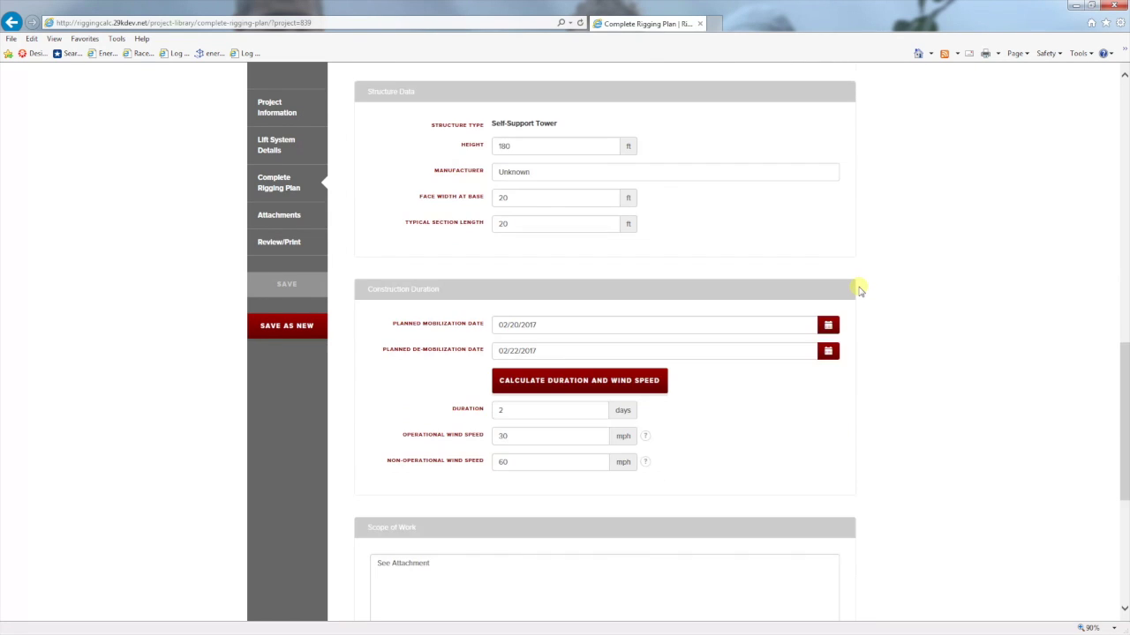
{"action": "scroll", "coordinate": [860, 291], "scroll_direction": "down", "scroll_amount": 1}
{"action": "scroll", "coordinate": [860, 292], "scroll_direction": "down", "scroll_amount": 1}
{"action": "scroll", "coordinate": [862, 294], "scroll_direction": "down", "scroll_amount": 1}
{"action": "scroll", "coordinate": [861, 295], "scroll_direction": "down", "scroll_amount": 1}
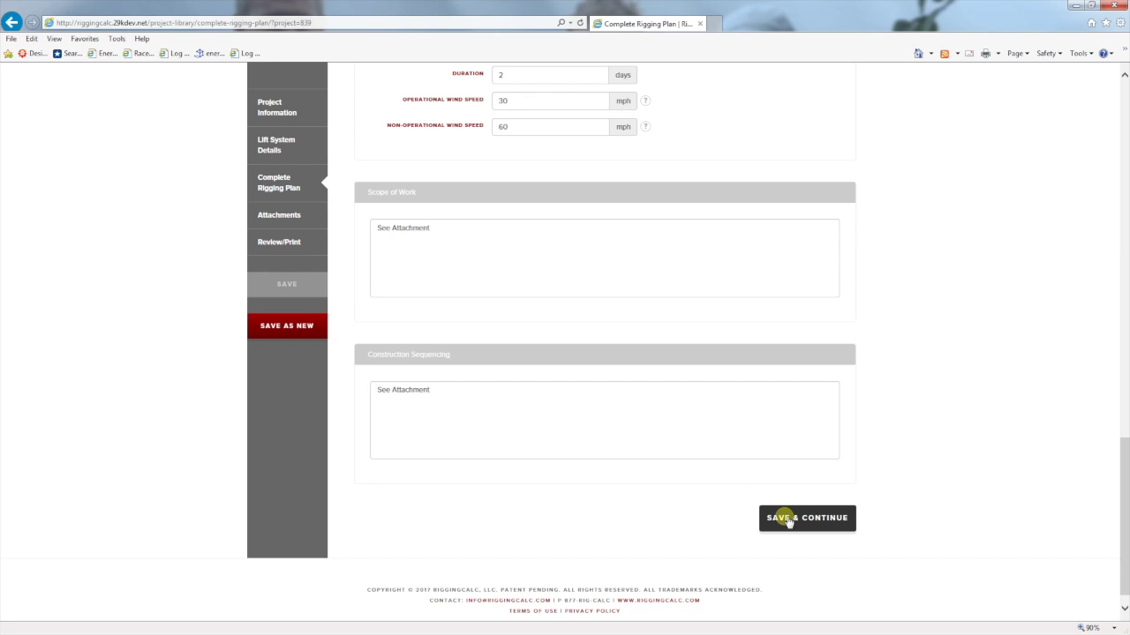
Save the rigging plan details, check attachment types, and go to Review/Print
{"action": "left_click", "coordinate": [788, 522]}
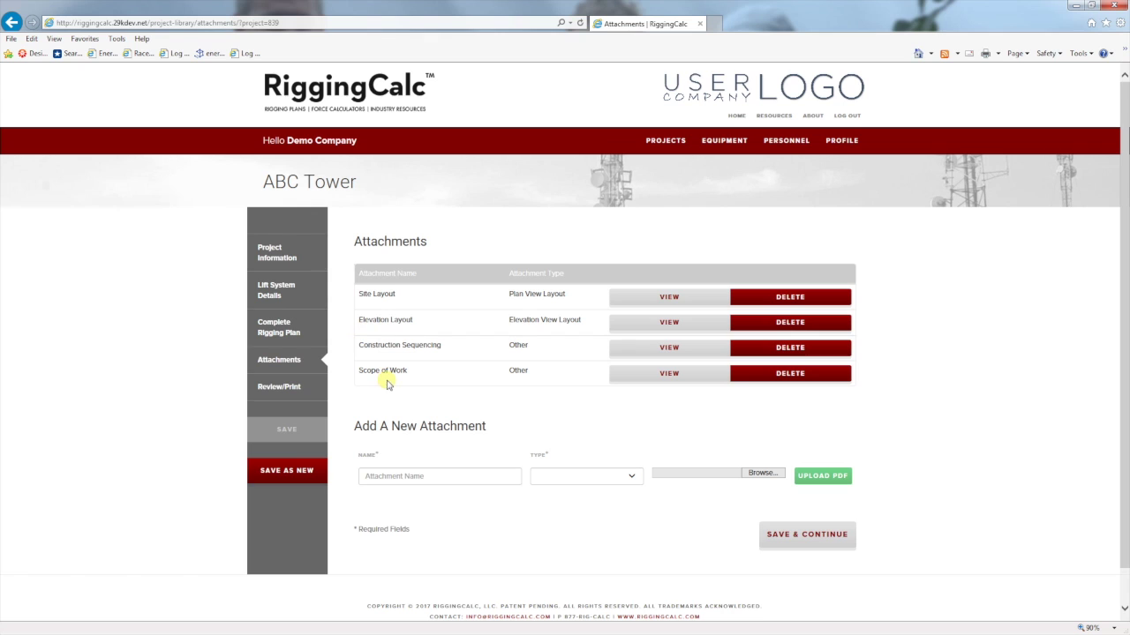
{"action": "left_click", "coordinate": [632, 482]}
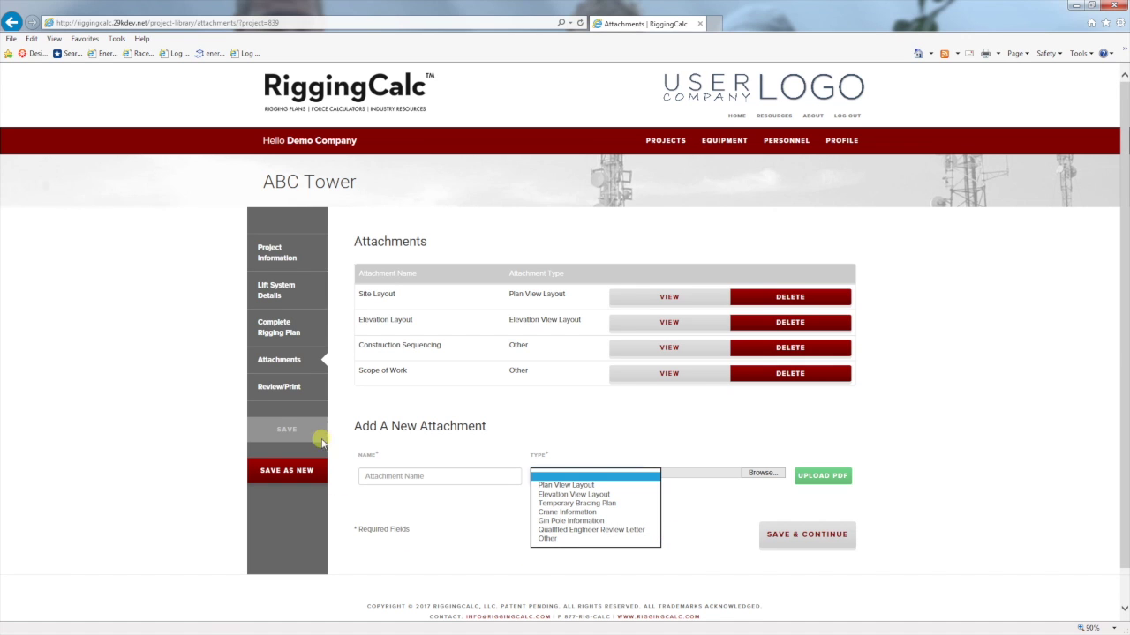
{"action": "left_click", "coordinate": [301, 395]}
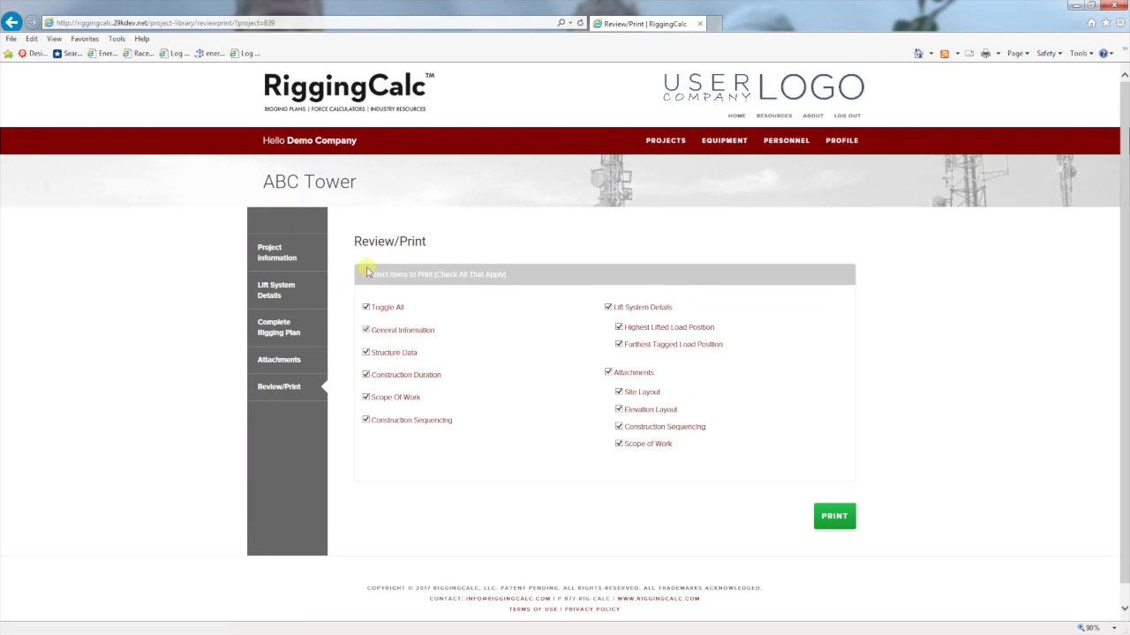
Print all sections as the 13-page Class III rigging plan PDF
{"action": "left_click", "coordinate": [365, 308]}
{"action": "left_click", "coordinate": [836, 519]}
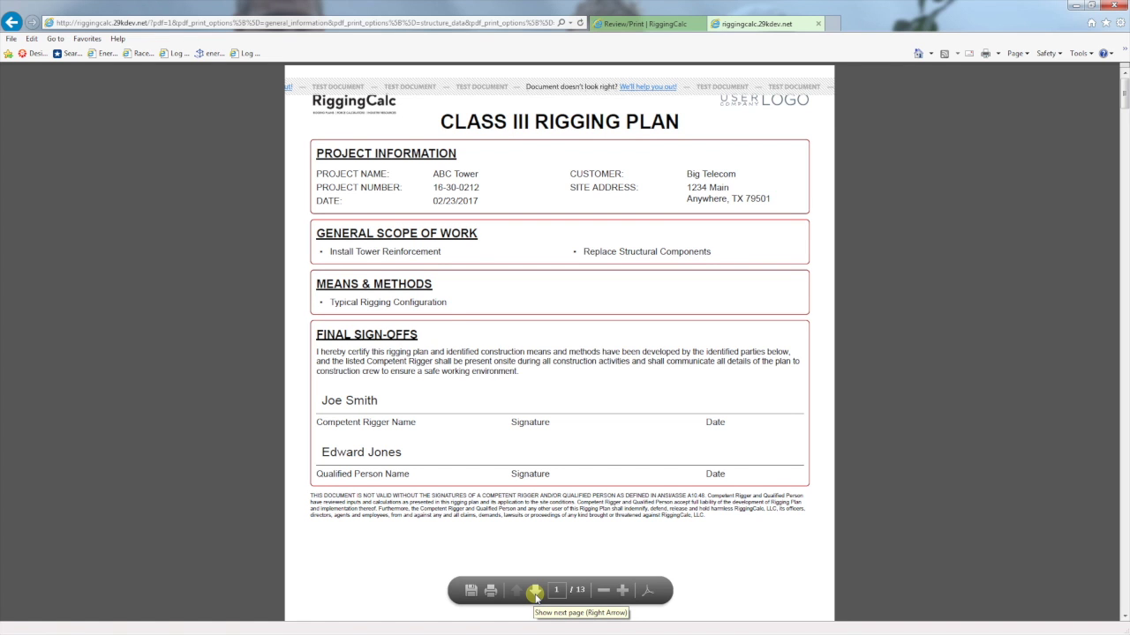
Page through the rigging plan PDF, past lift system details and Equipment Summary, to page 6
{"action": "left_click", "coordinate": [536, 592]}
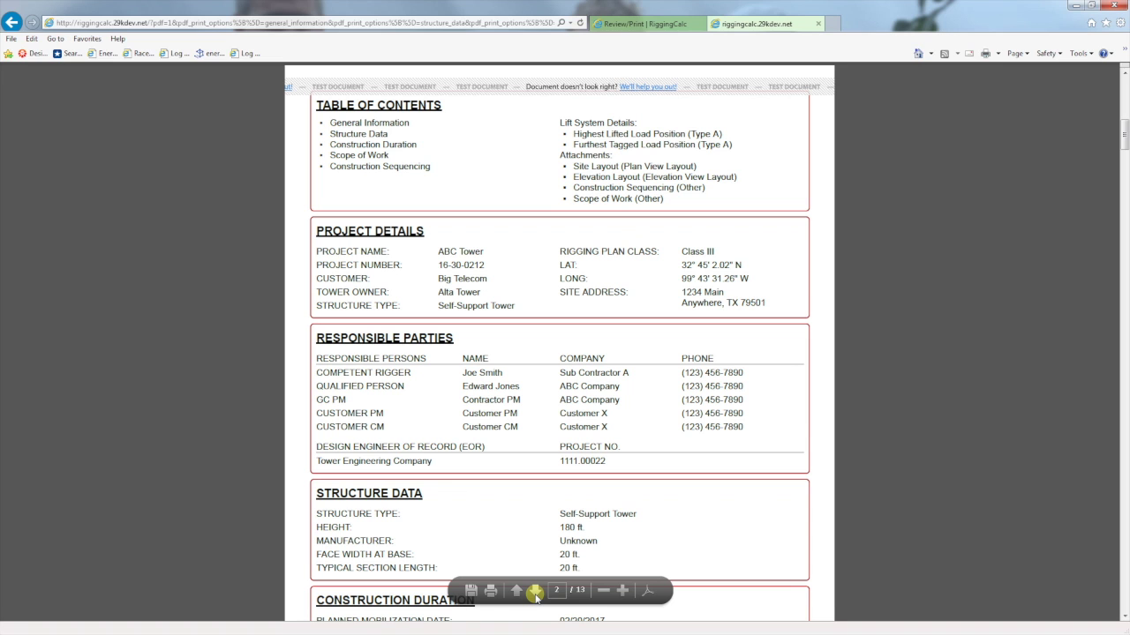
{"action": "left_click", "coordinate": [536, 592]}
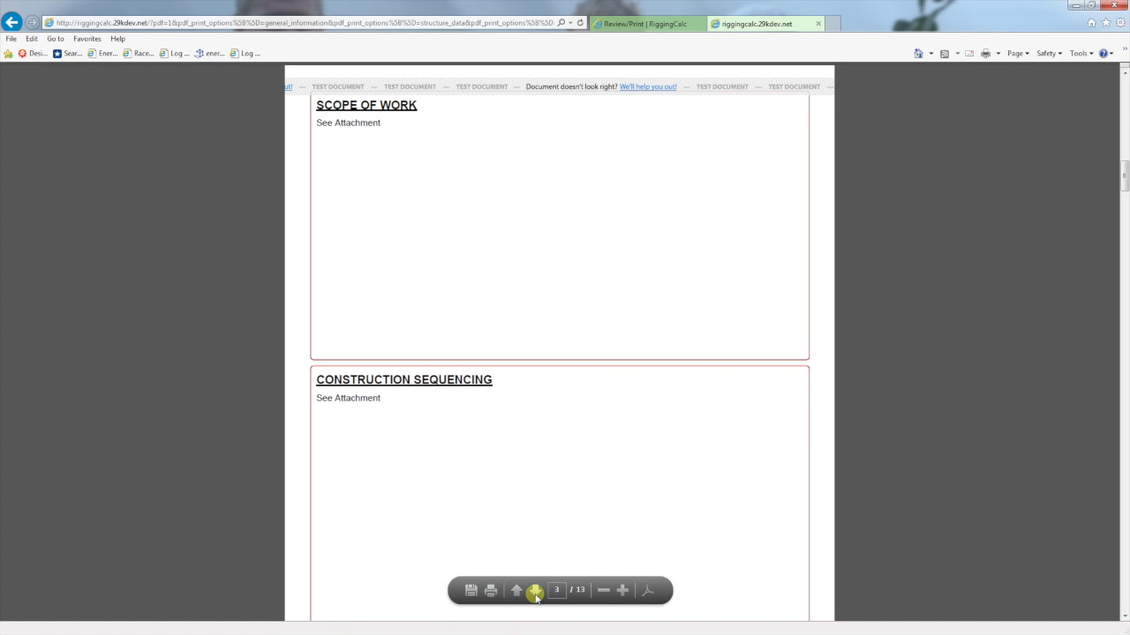
{"action": "left_click", "coordinate": [536, 593]}
{"action": "left_click", "coordinate": [535, 592]}
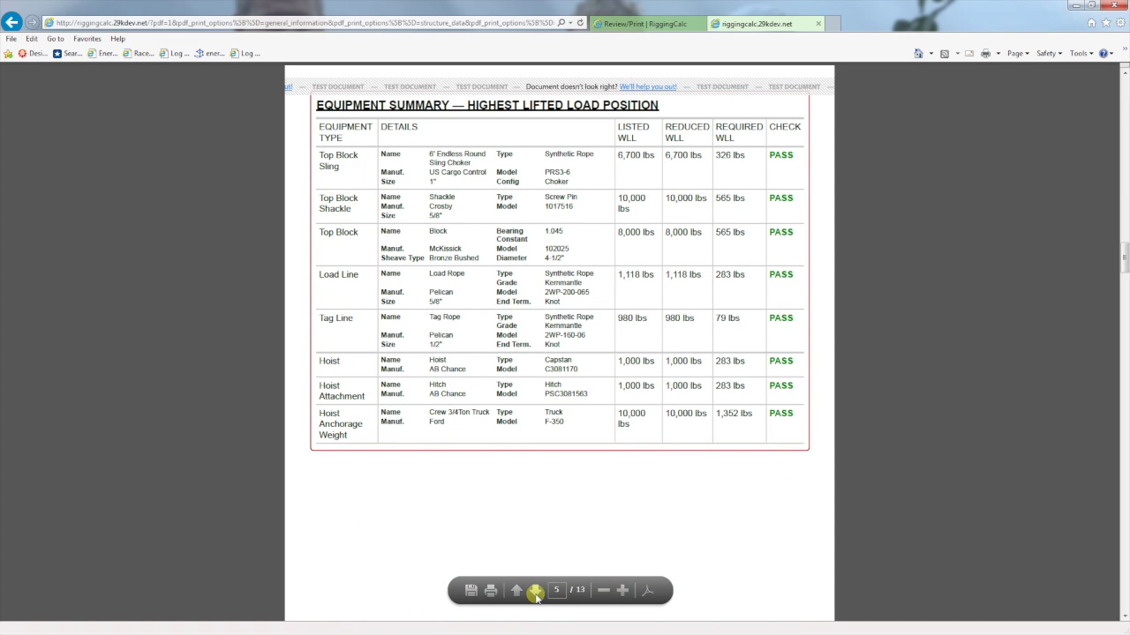
{"action": "left_click", "coordinate": [536, 592]}
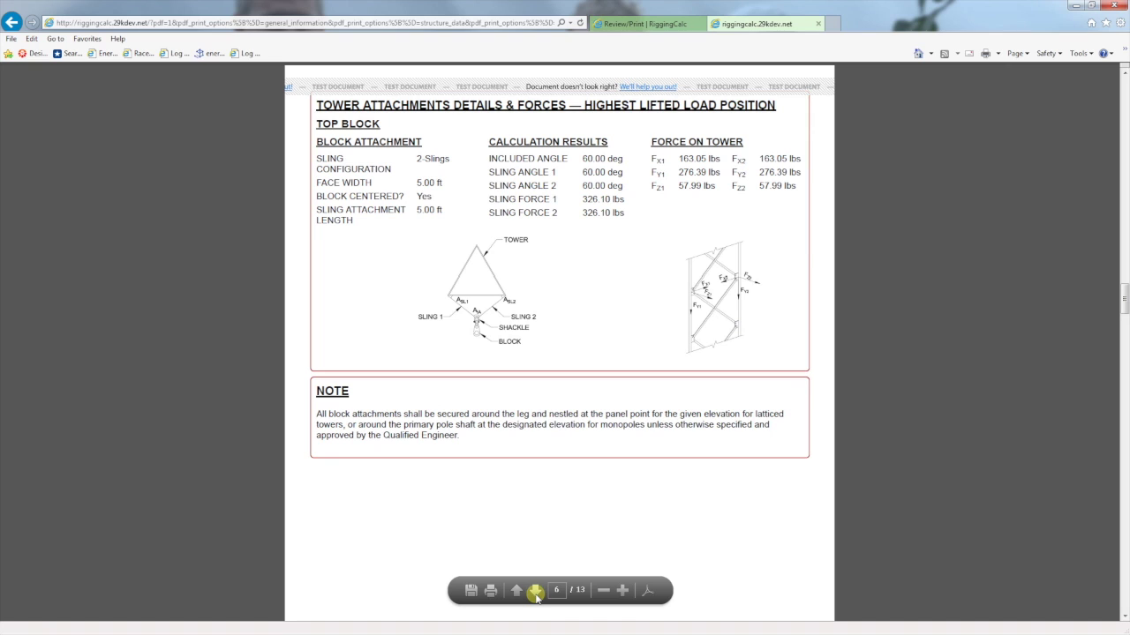